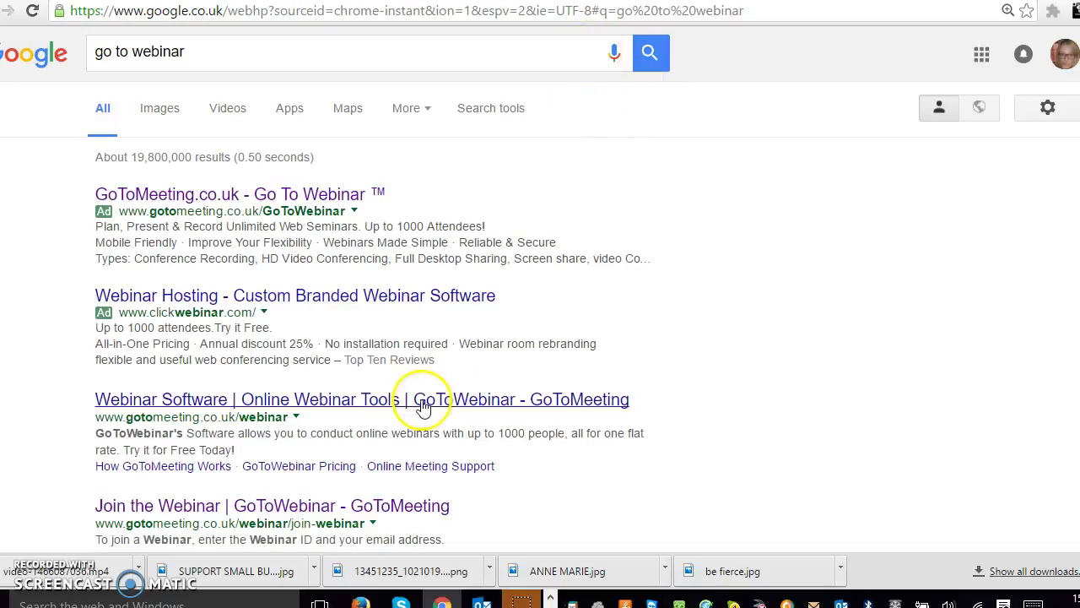
Open the GoToWebinar site from the GoToMeeting.co.uk ad and sign in to reach My Webinars
click(317, 195)
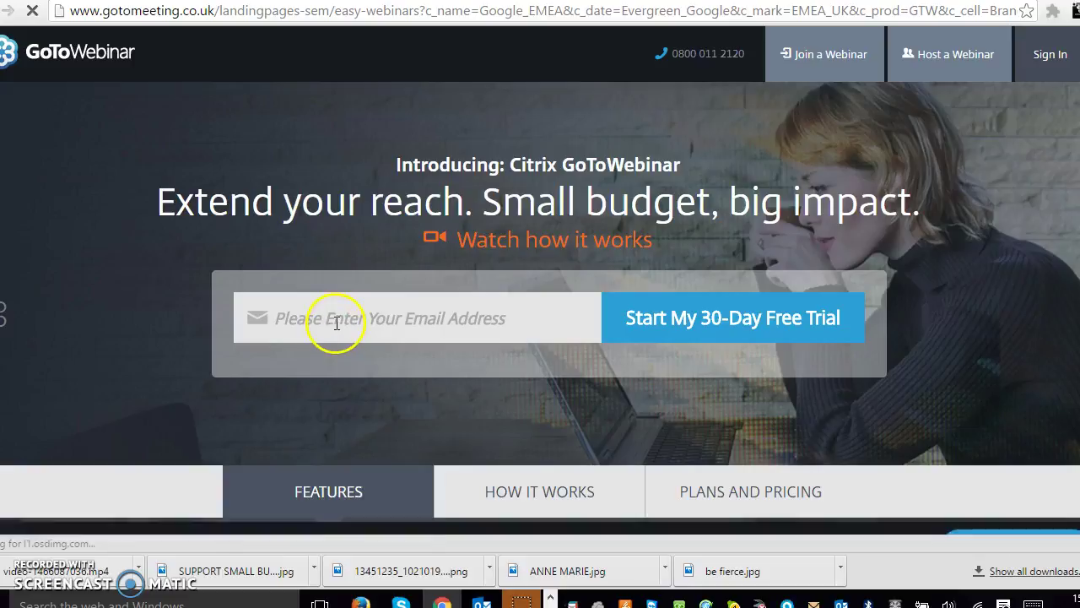
click(336, 322)
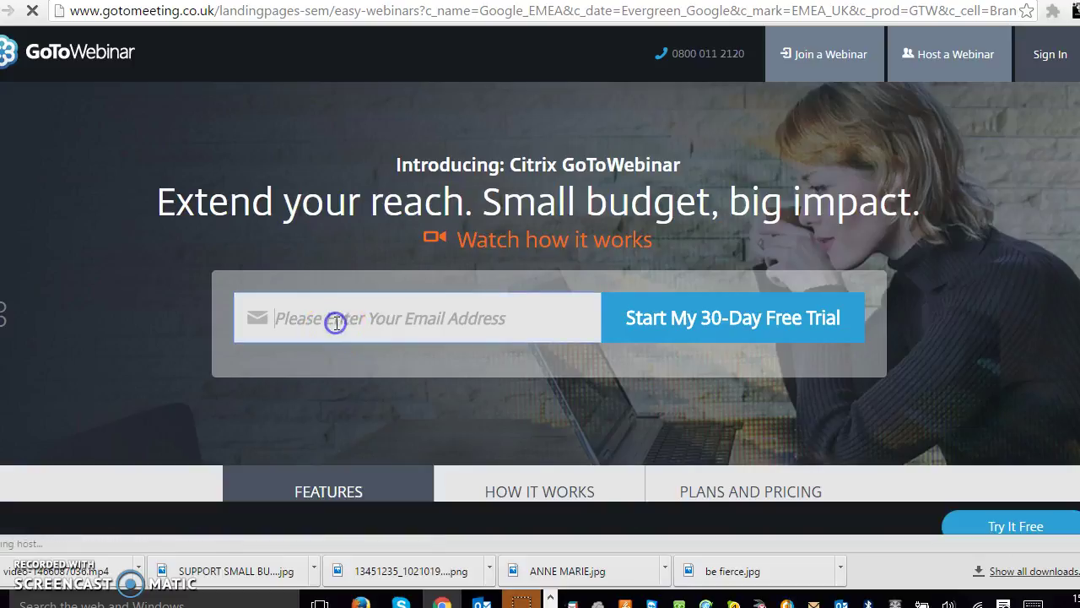
click(1049, 56)
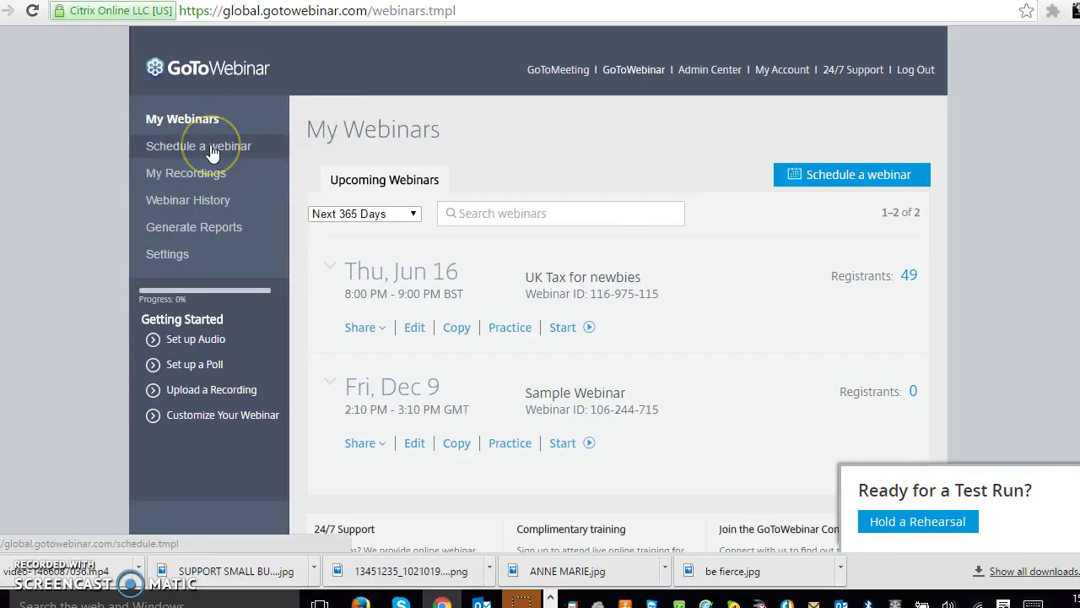
Open the Schedule a webinar form, close the copy-from list without choosing, and dismiss the survey
click(165, 150)
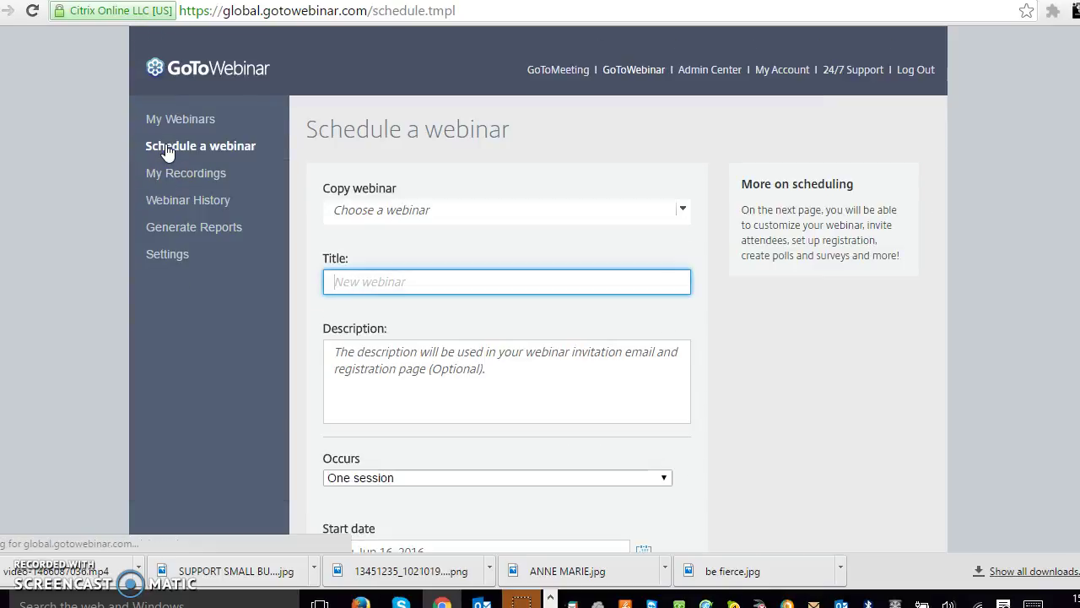
click(400, 212)
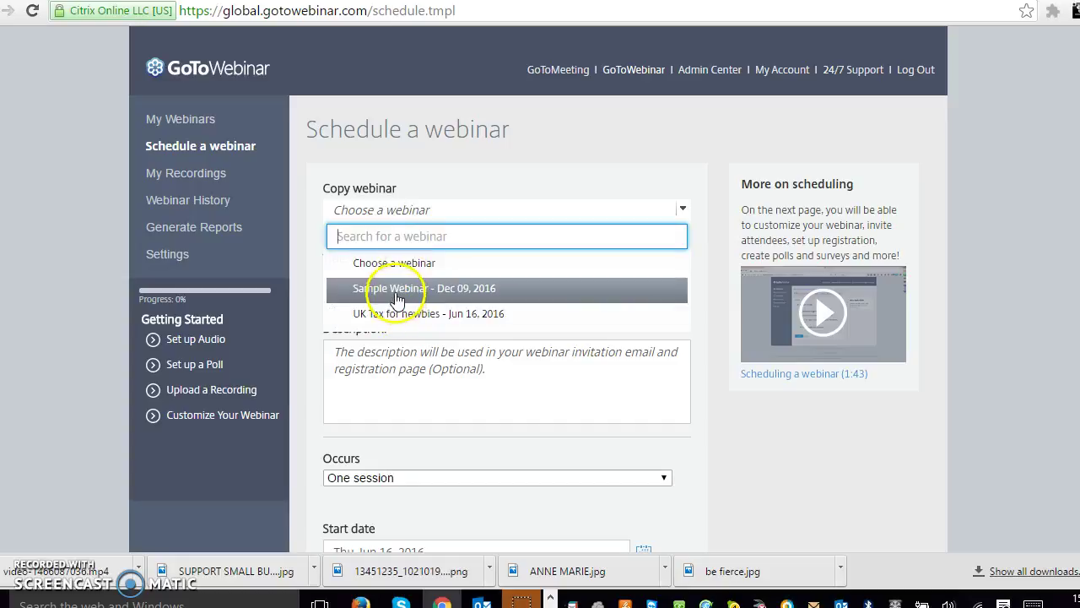
click(384, 236)
click(702, 325)
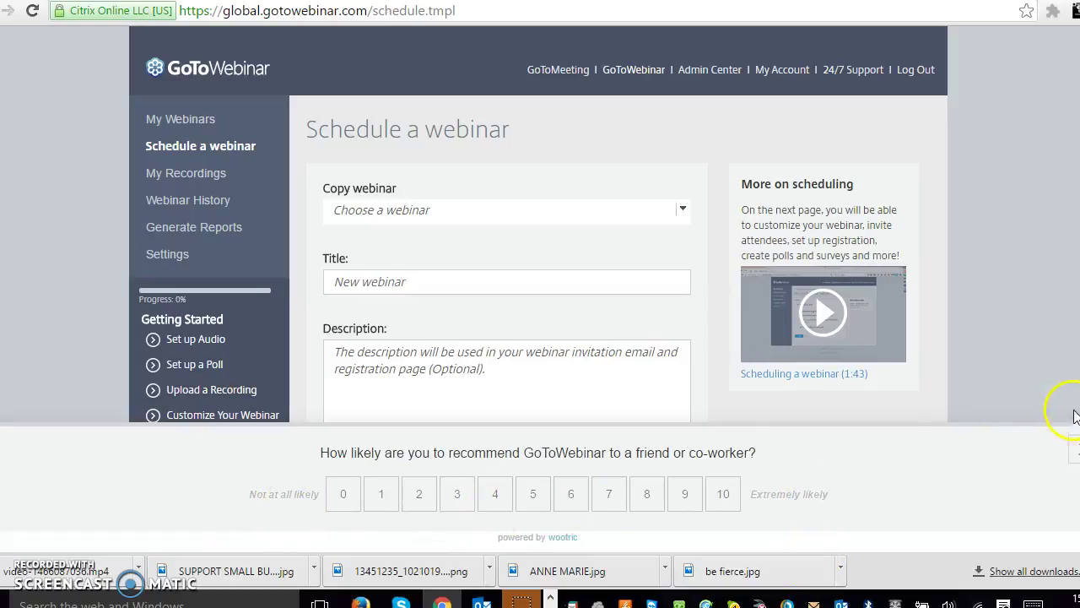
click(1034, 449)
Enter TEST as both the webinar title and the description
click(442, 286)
click(377, 286)
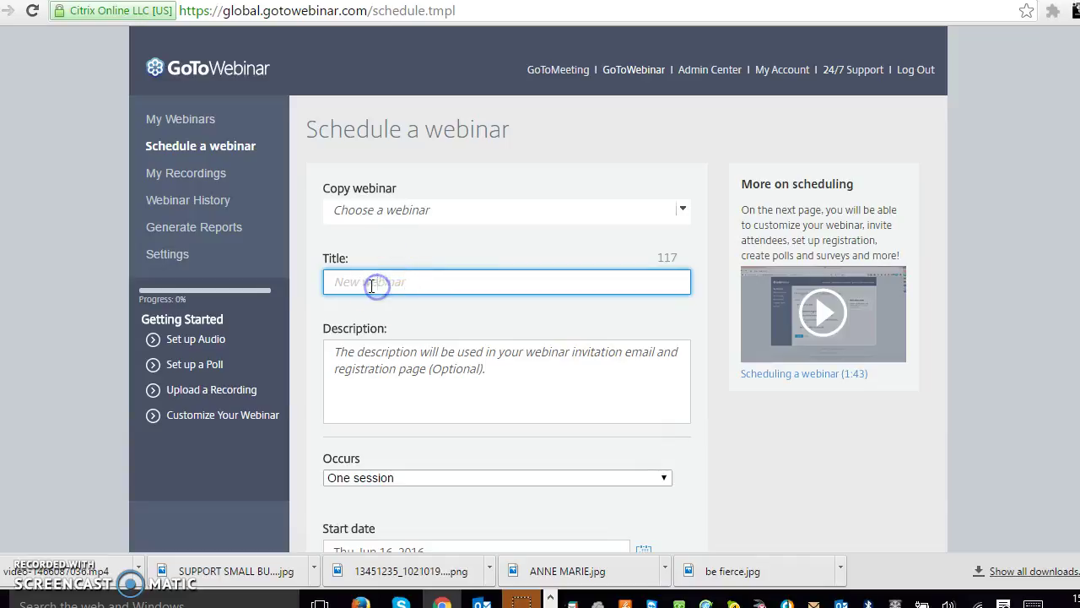
text(TEST)
click(398, 367)
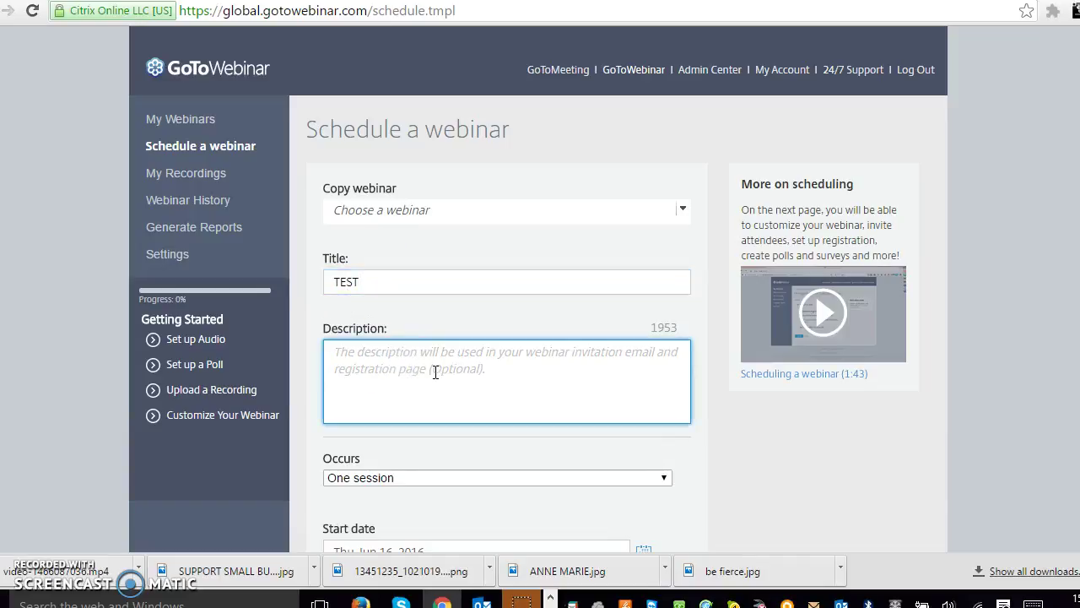
click(436, 373)
text(TEST)
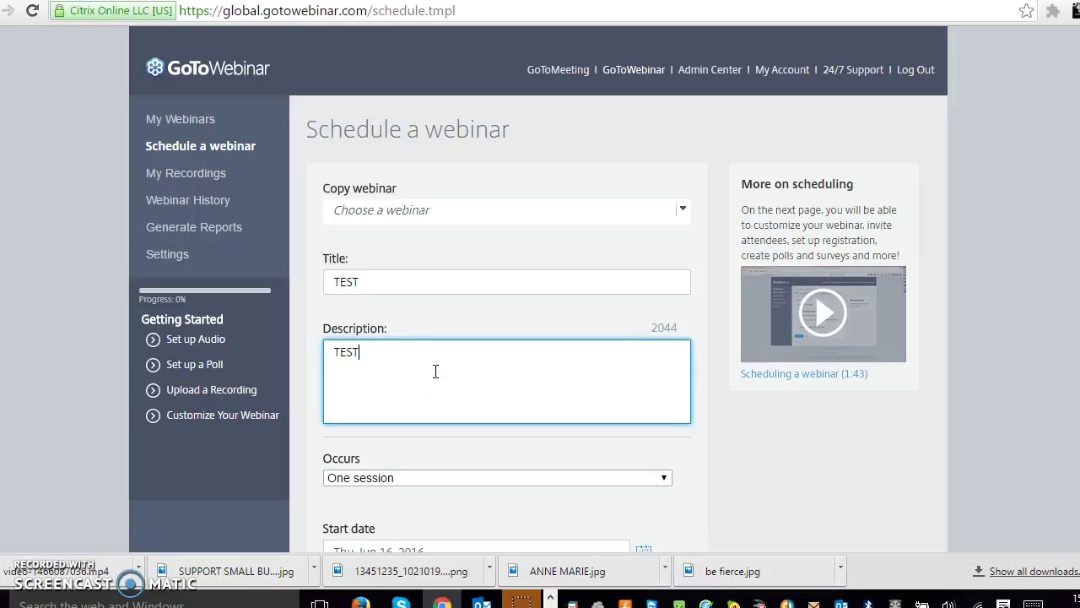
click(484, 339)
click(802, 454)
Keep the webinar as One session on Thu, Jun 16, 2016, 6:00–7:00 PM
scroll(704, 458, down, 2)
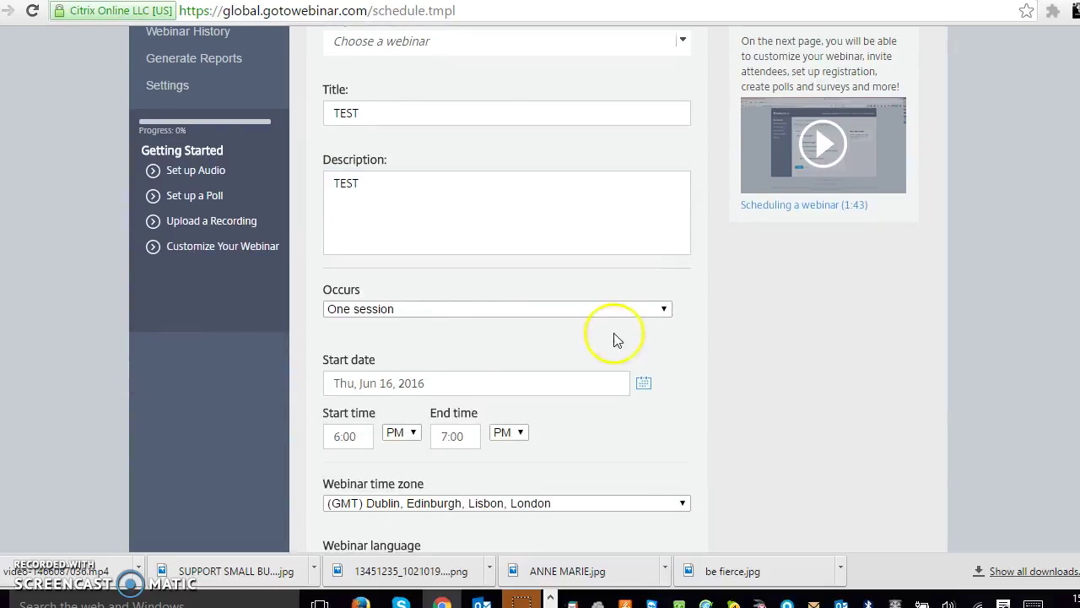
click(446, 310)
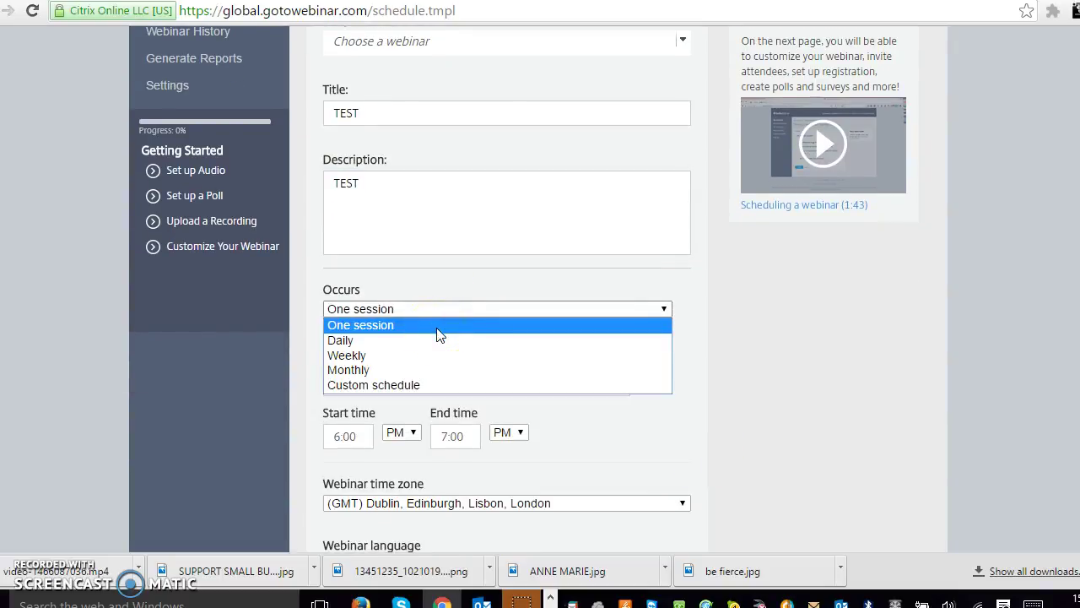
click(400, 327)
click(465, 325)
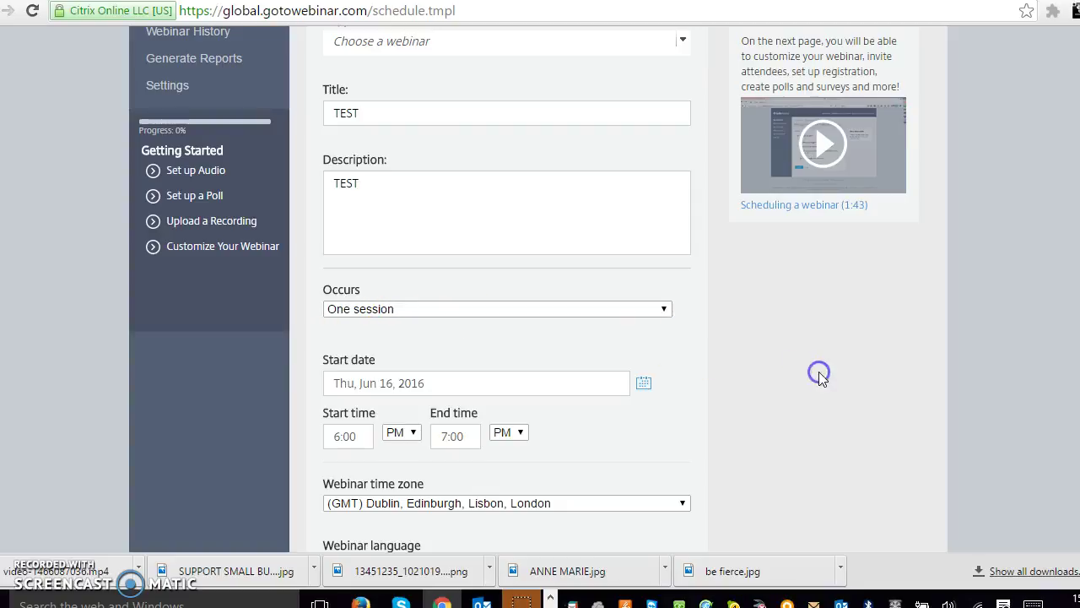
Set the webinar time zone to (GMT) Dublin, Edinburgh, Lisbon, London
scroll(549, 354, down, 2)
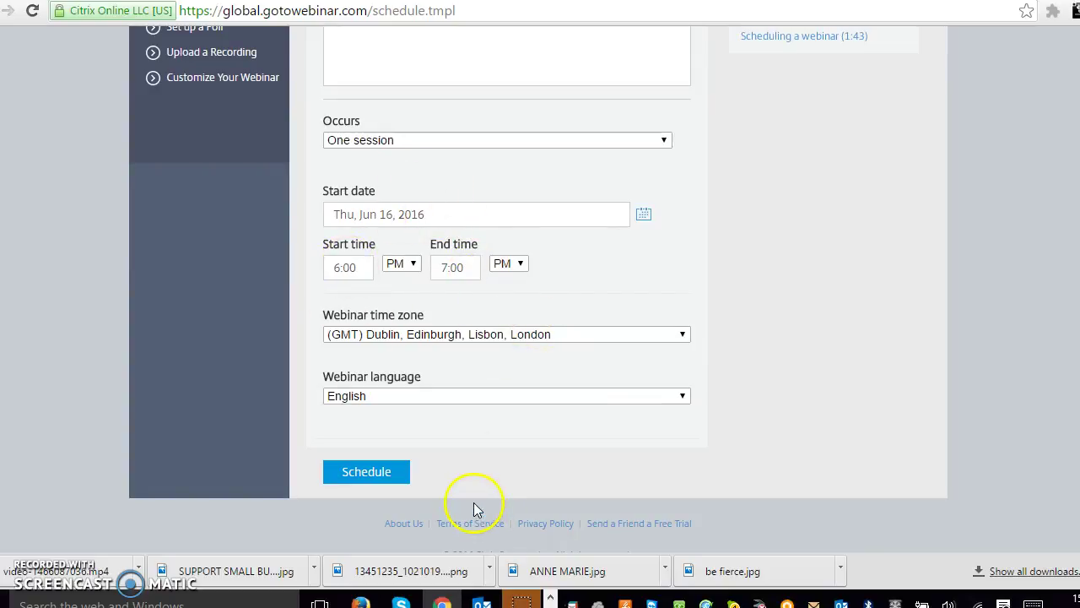
click(445, 334)
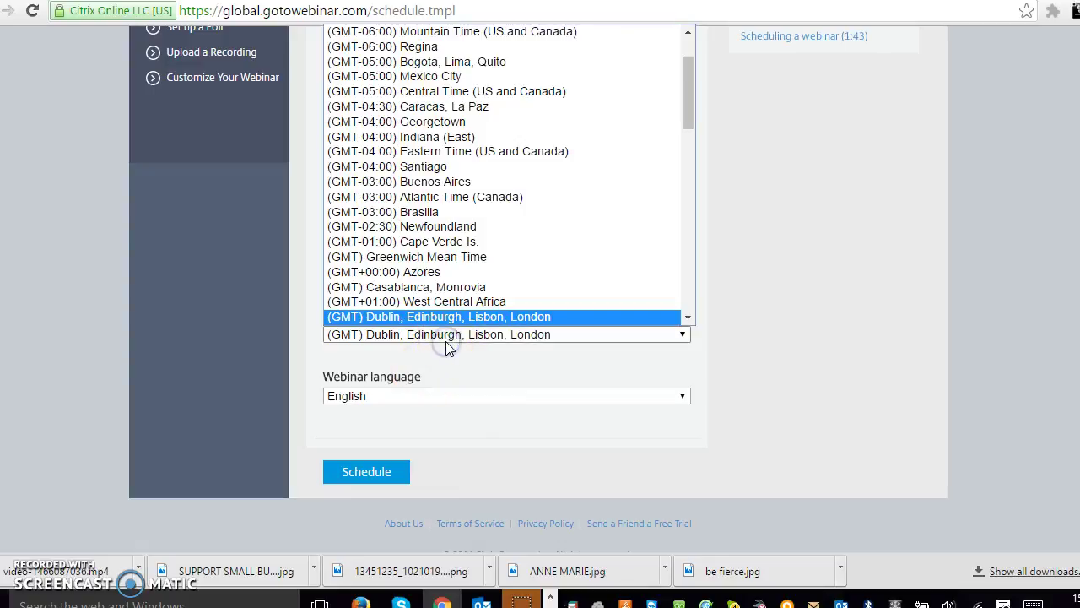
click(470, 317)
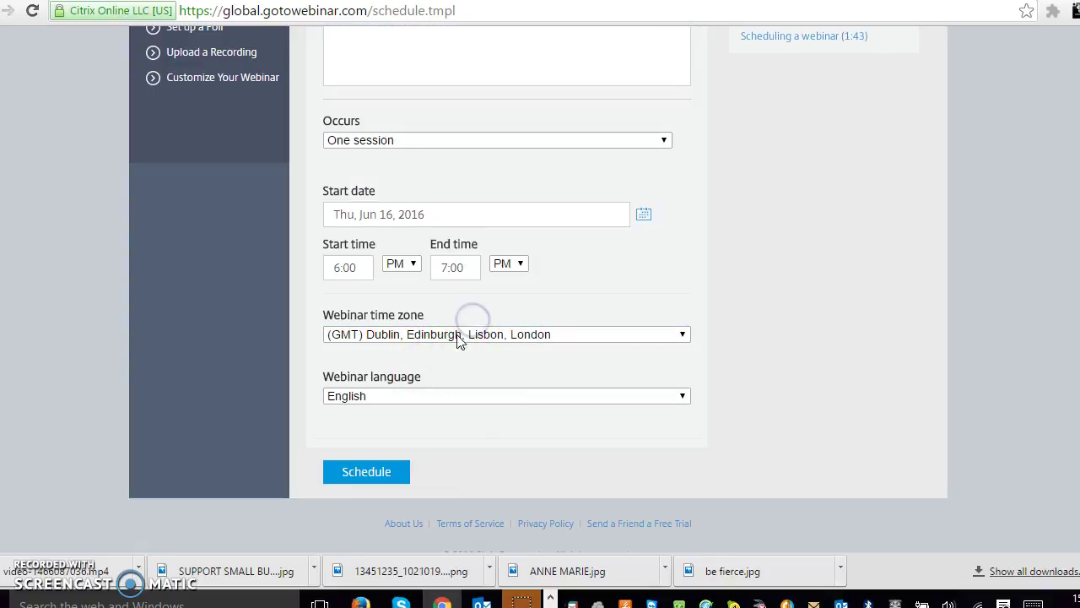
click(453, 339)
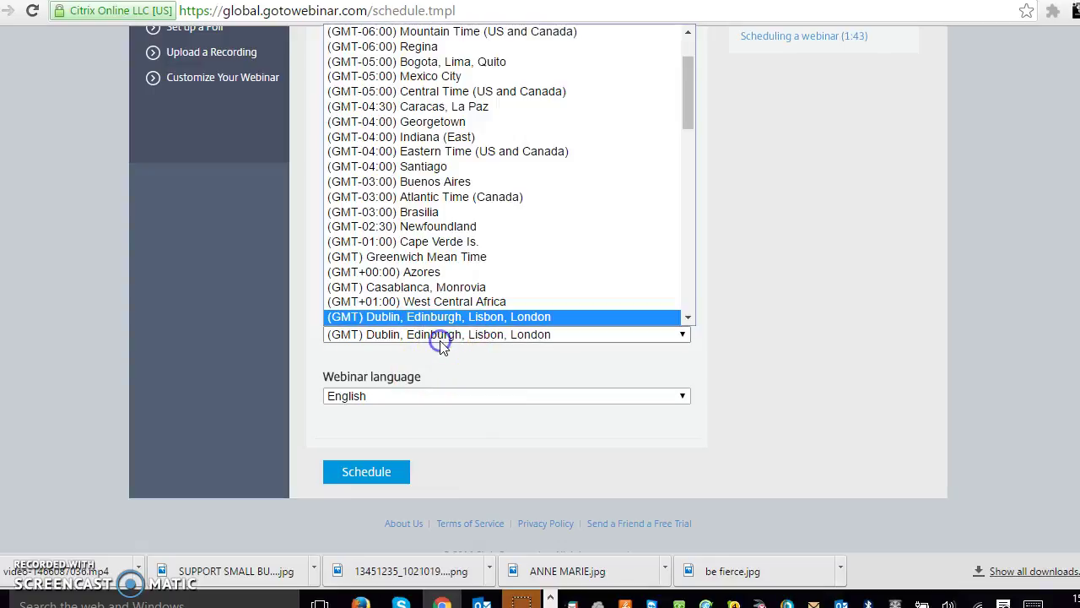
click(372, 318)
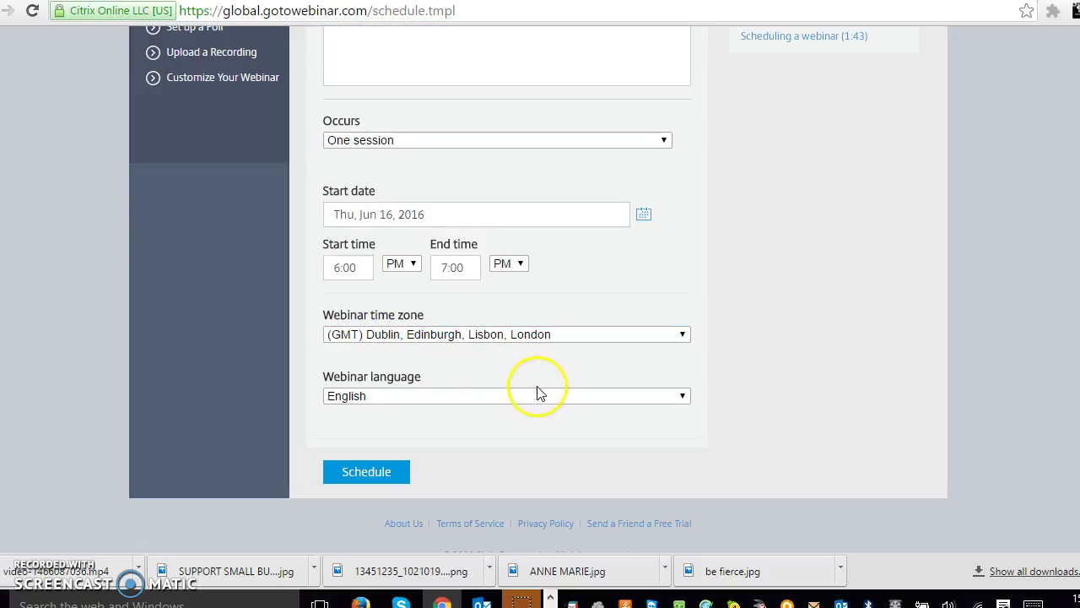
Leave the webinar language as English in the remaining form options
click(751, 381)
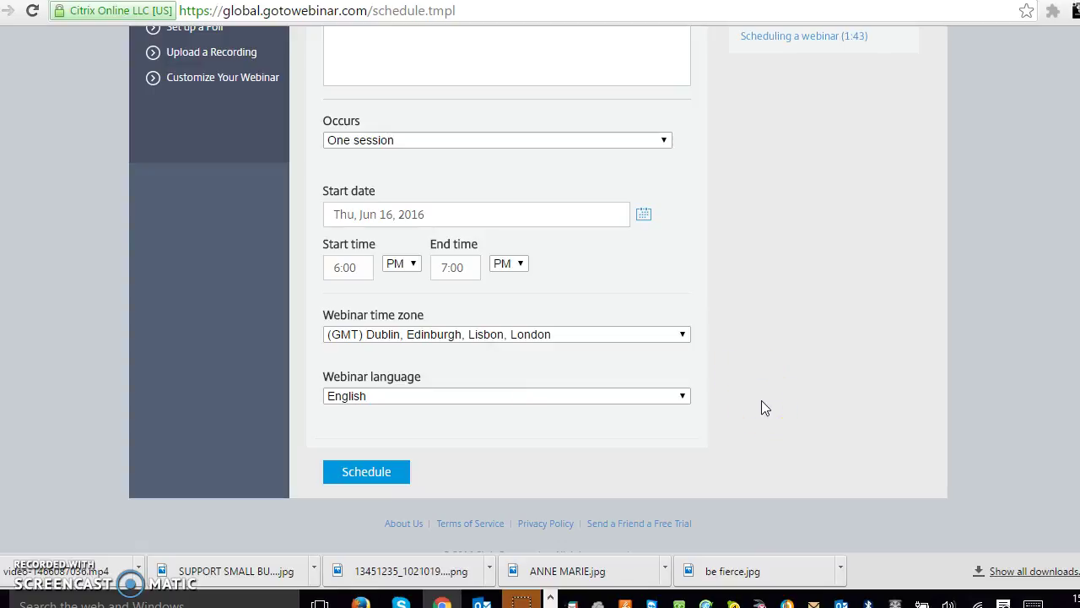
click(744, 354)
click(773, 363)
click(791, 368)
click(371, 474)
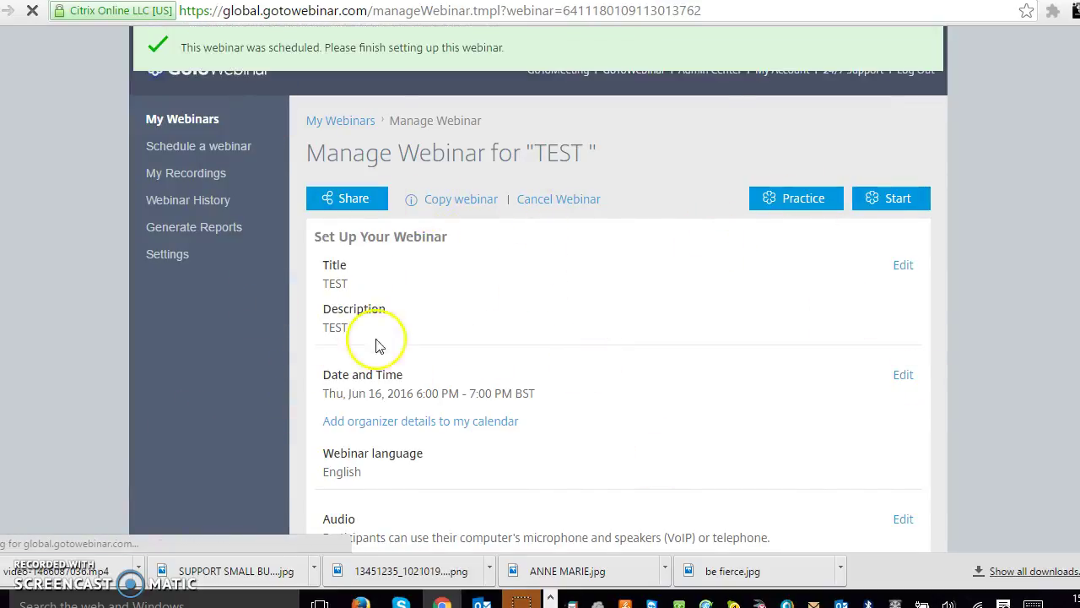
scroll(572, 412, down, 4)
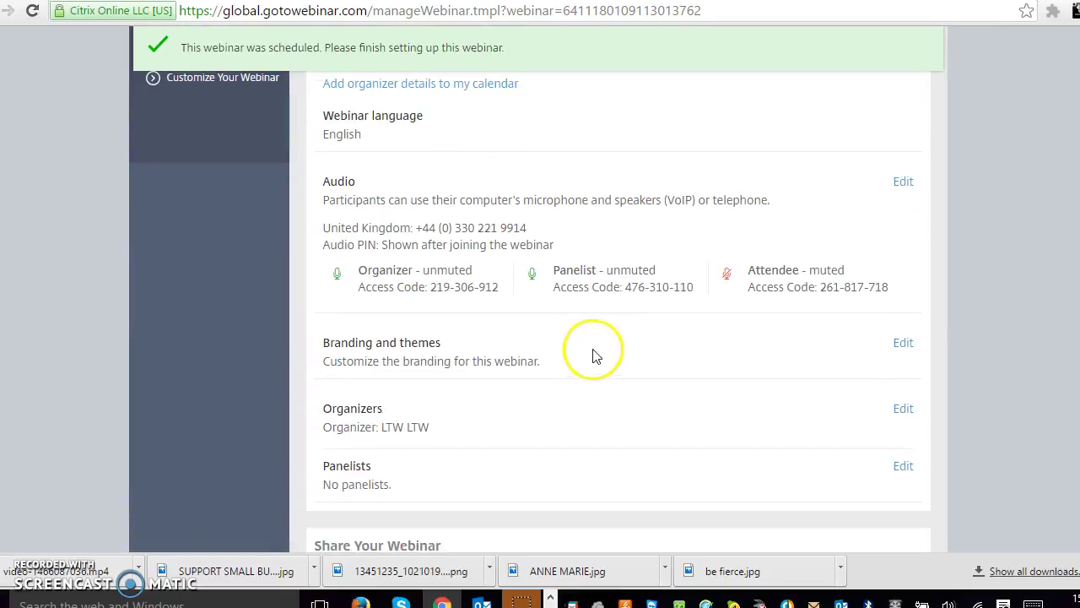
scroll(611, 330, down, 3)
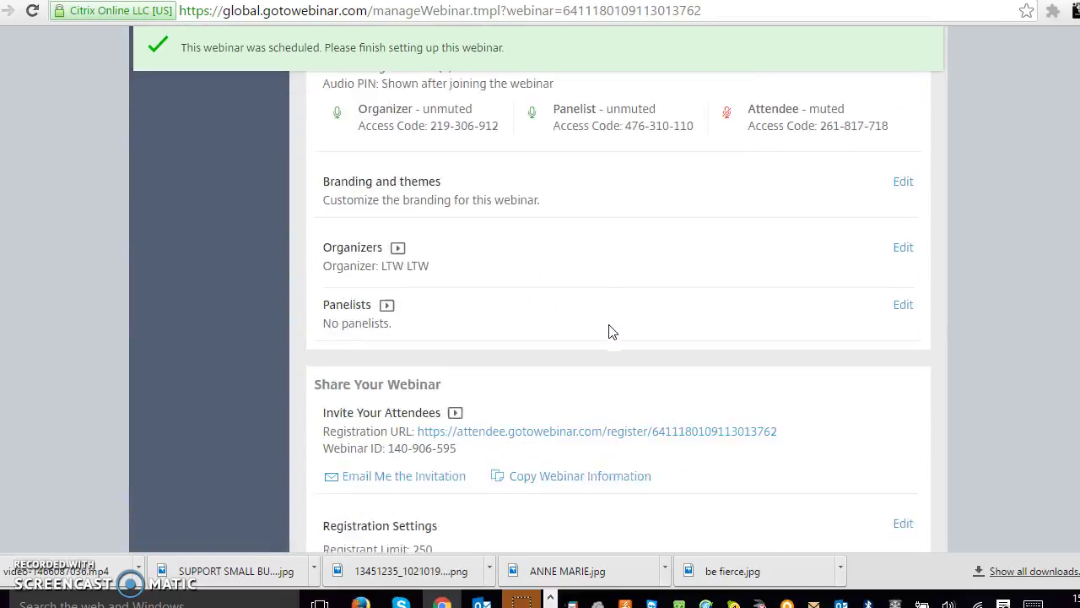
scroll(659, 274, down, 1)
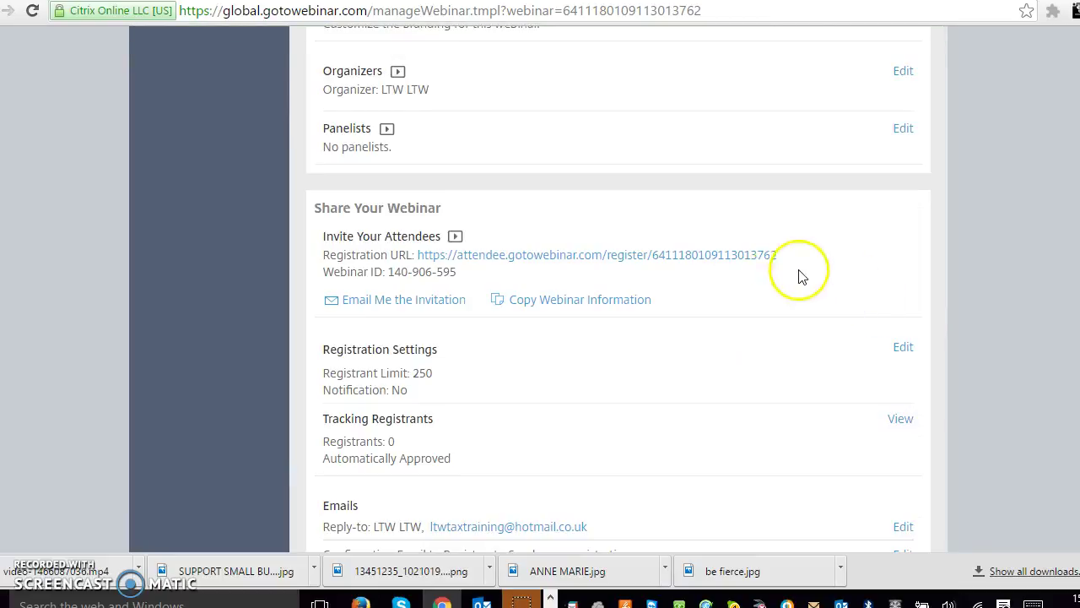
drag(790, 254, 439, 267)
click(503, 268)
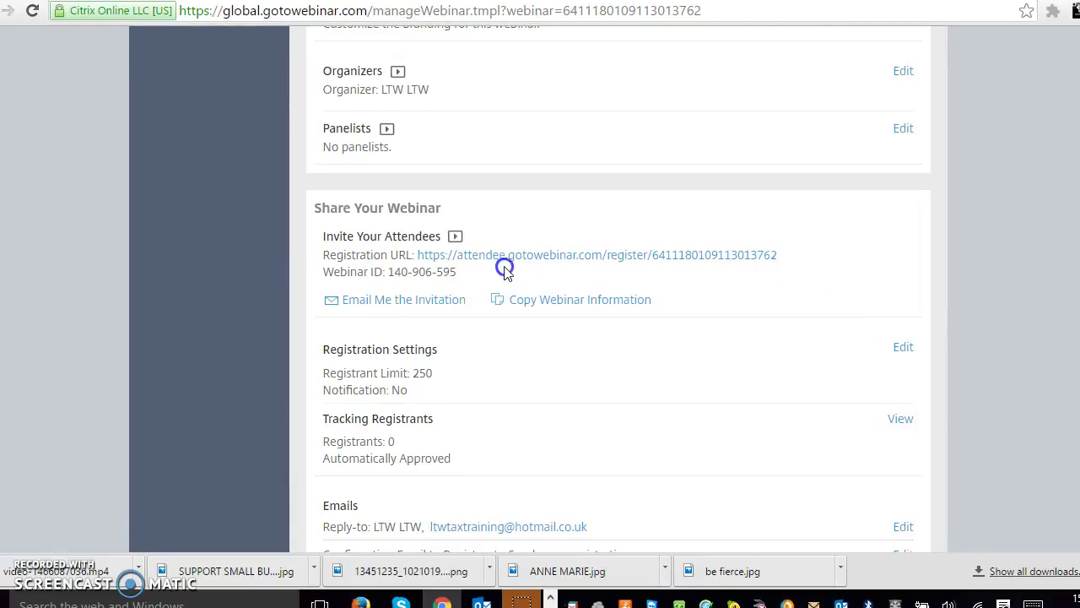
click(546, 305)
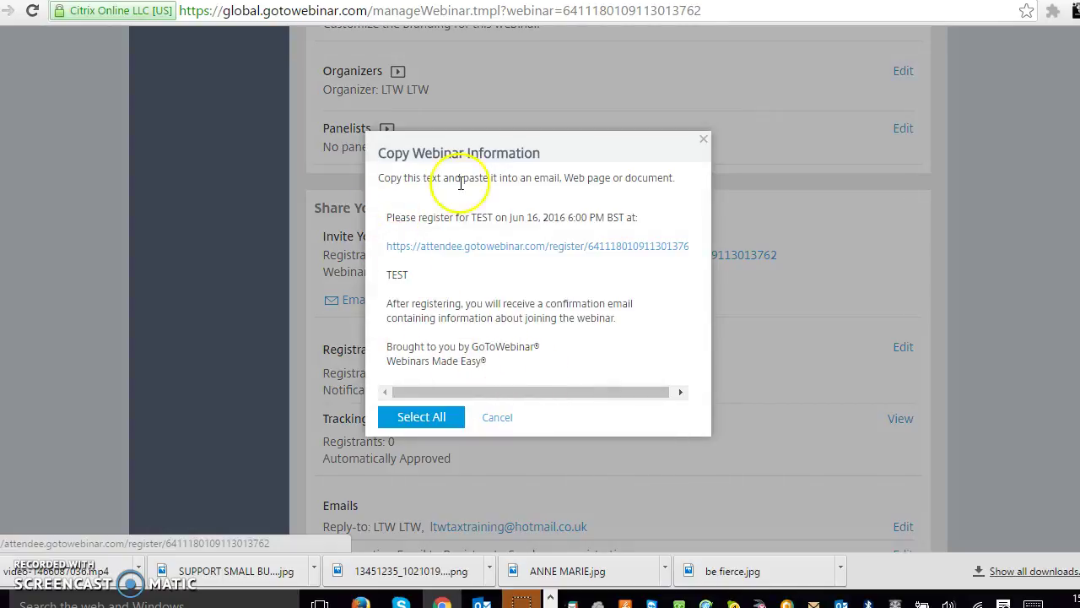
click(704, 139)
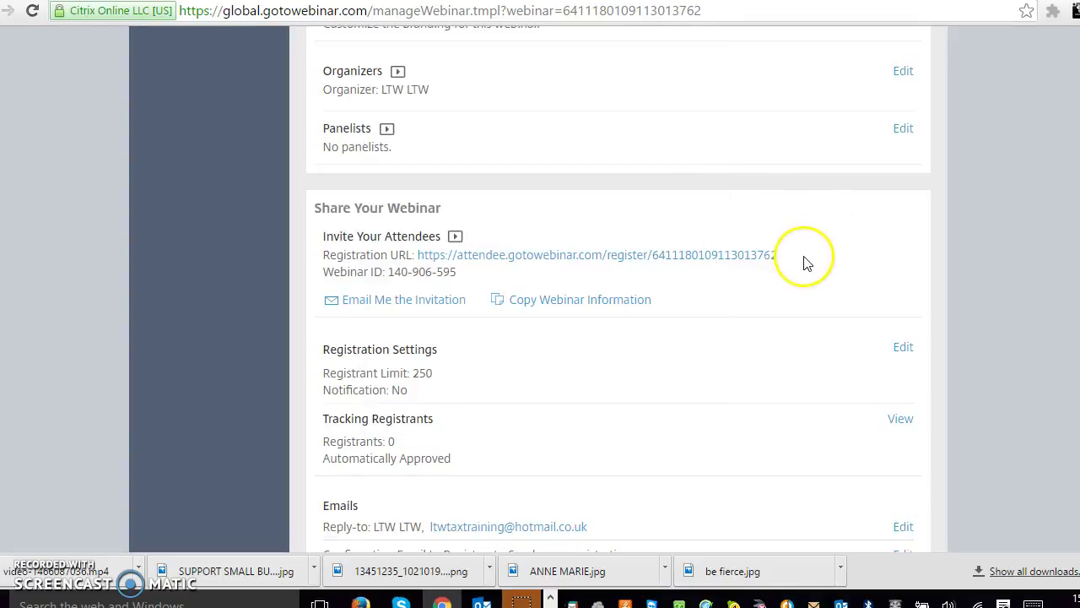
drag(807, 258, 414, 253)
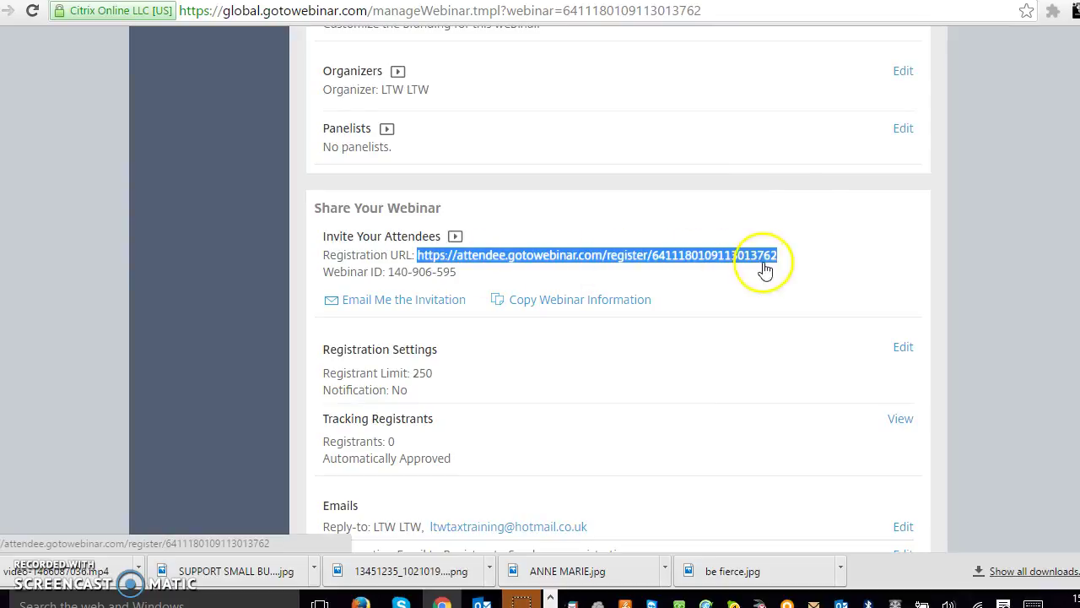
click(783, 283)
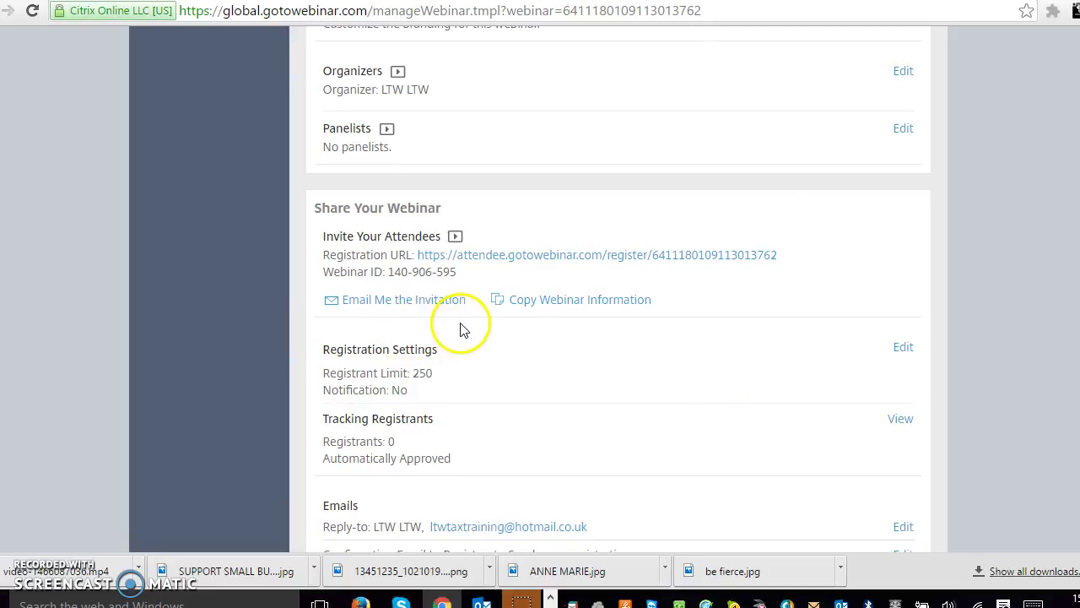
drag(434, 374, 409, 377)
click(475, 376)
scroll(540, 377, down, 2)
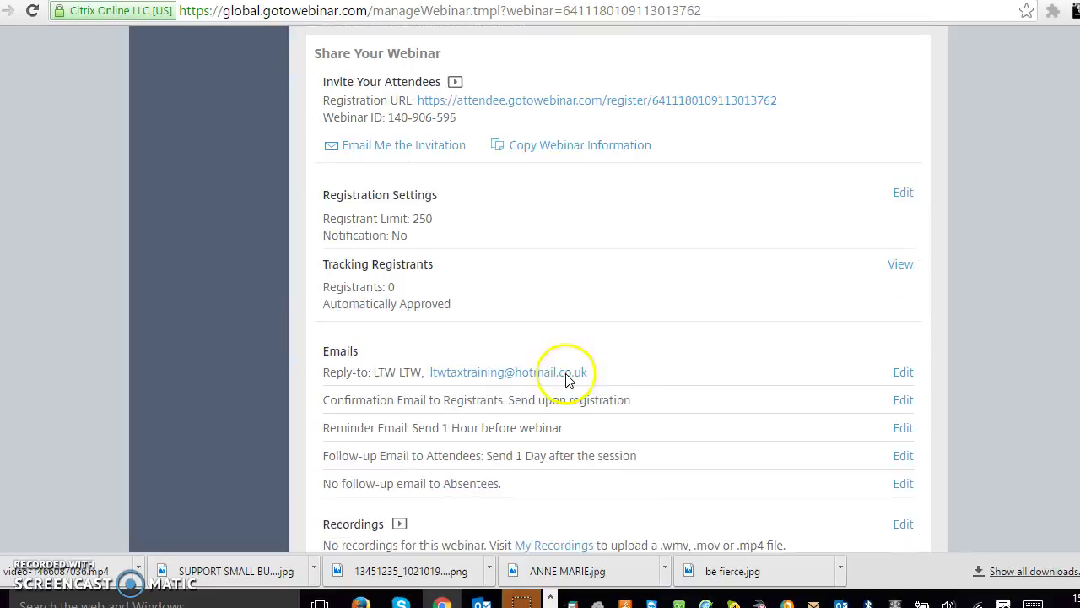
scroll(732, 386, down, 2)
scroll(733, 386, down, 3)
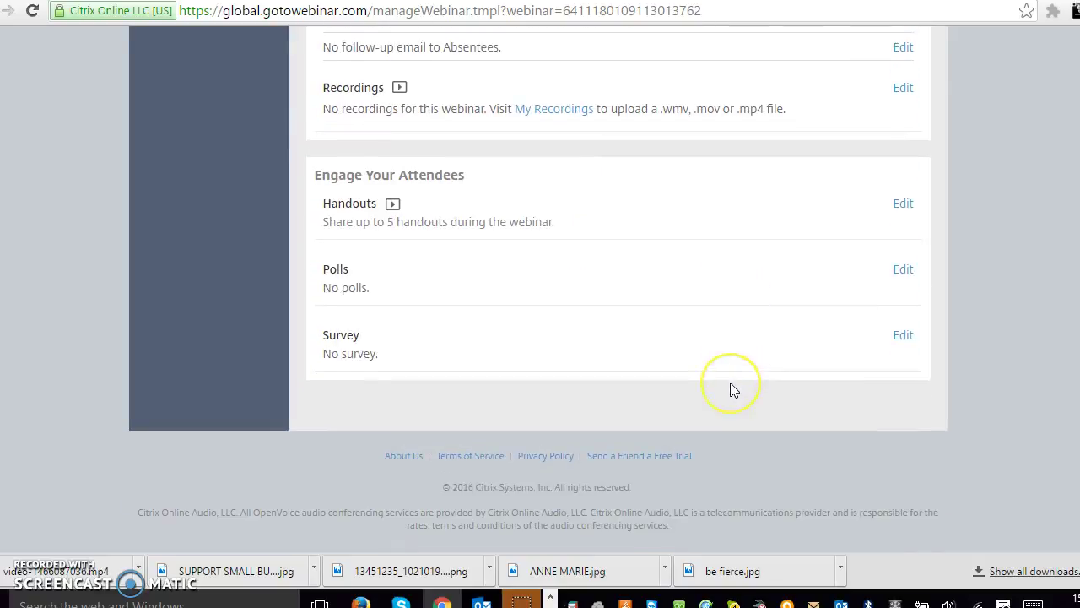
scroll(732, 390, up, 7)
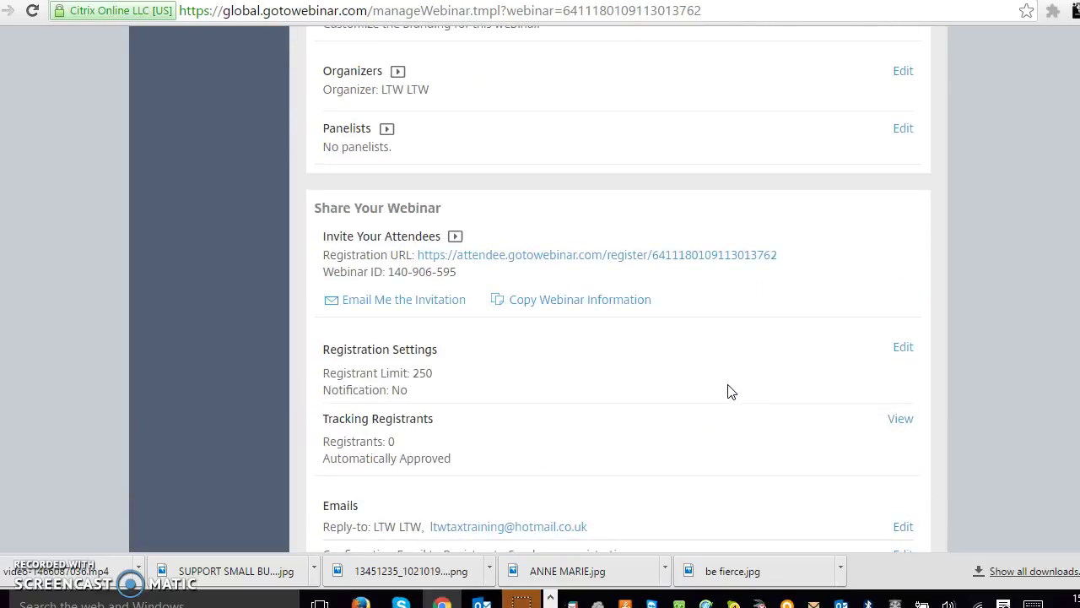
Start the TEST webinar from the Manage Webinar page and let the launcher page load
scroll(731, 392, up, 9)
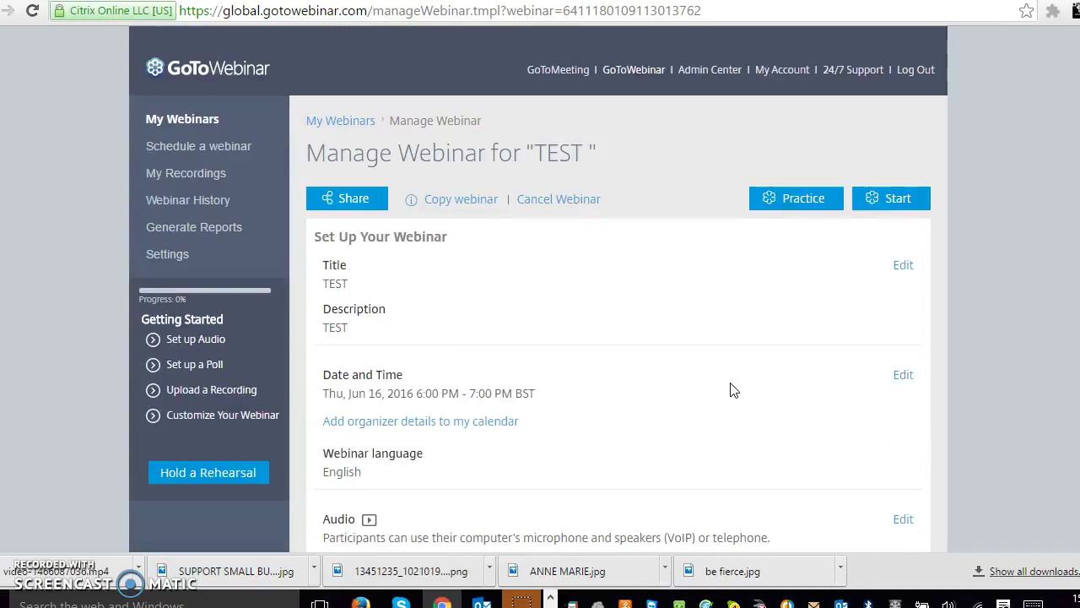
click(899, 208)
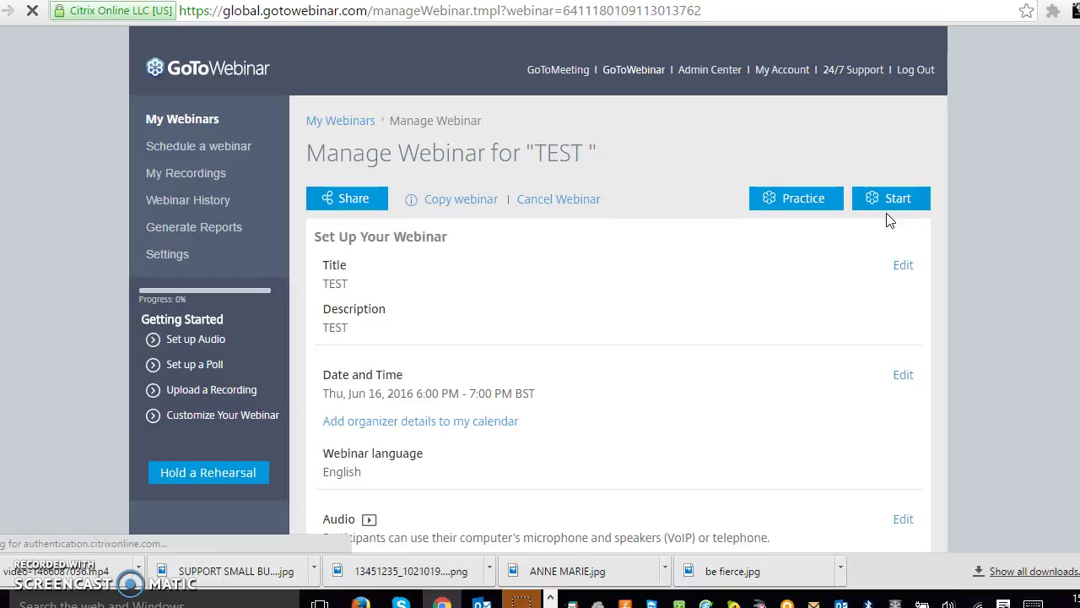
scroll(688, 502, down, 2)
scroll(692, 490, down, 6)
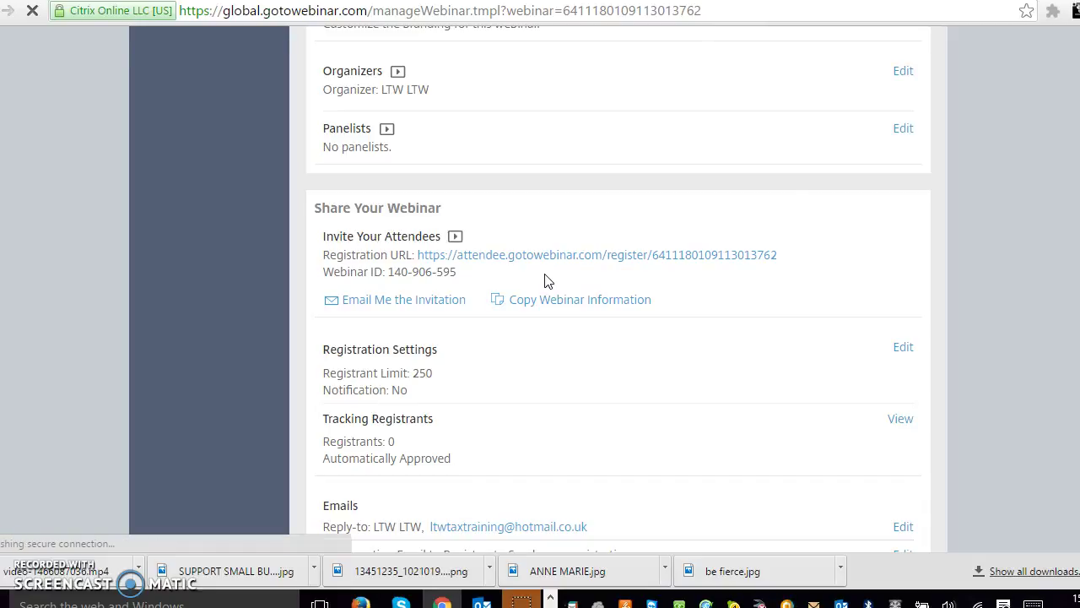
scroll(544, 280, up, 8)
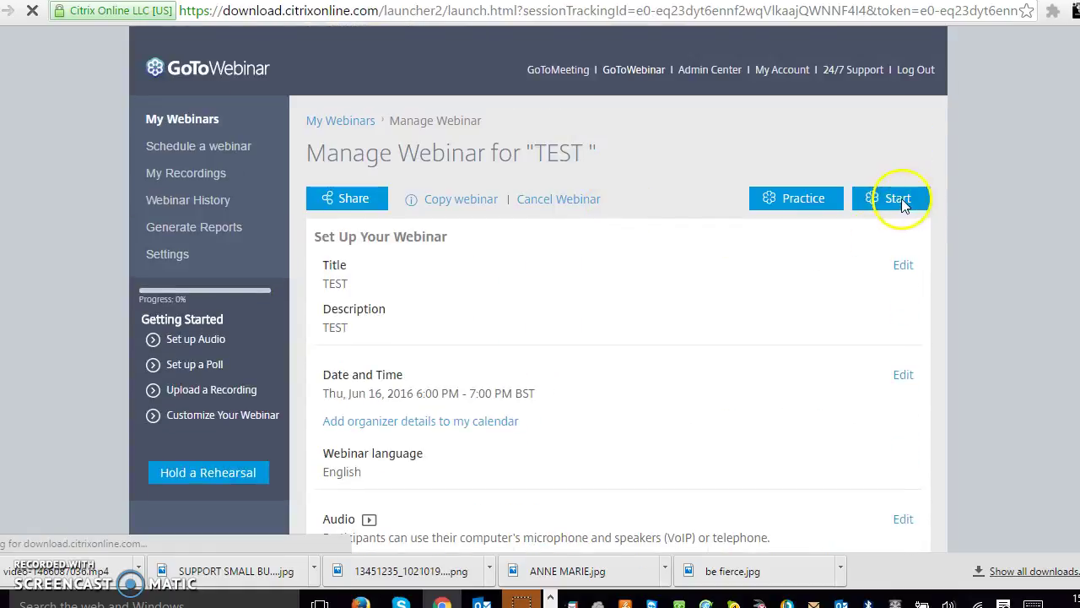
Start the TEST webinar again and allow the launcher application to run
click(883, 199)
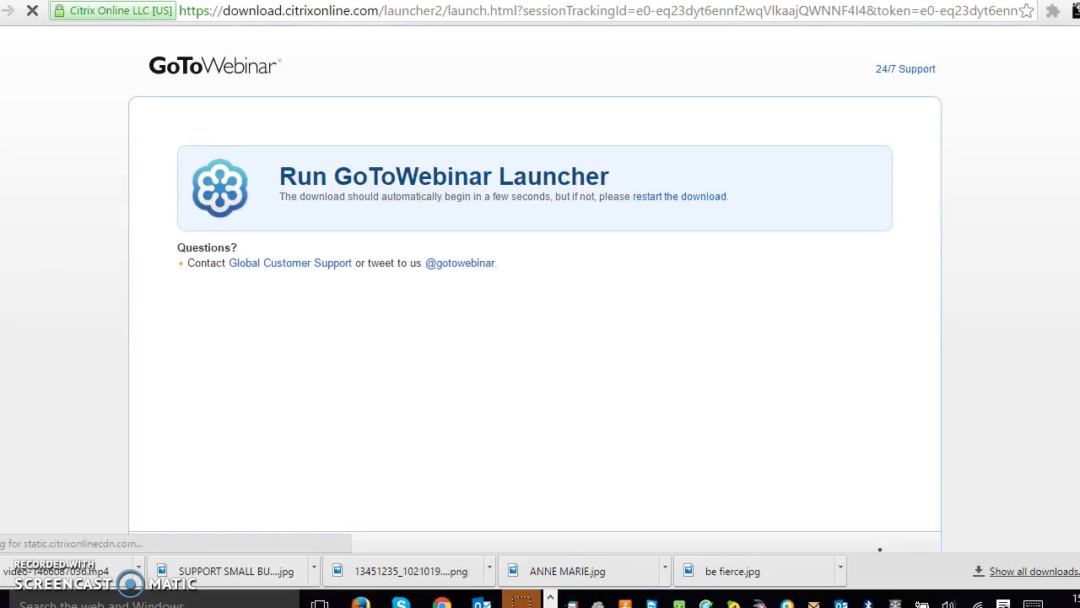
click(462, 426)
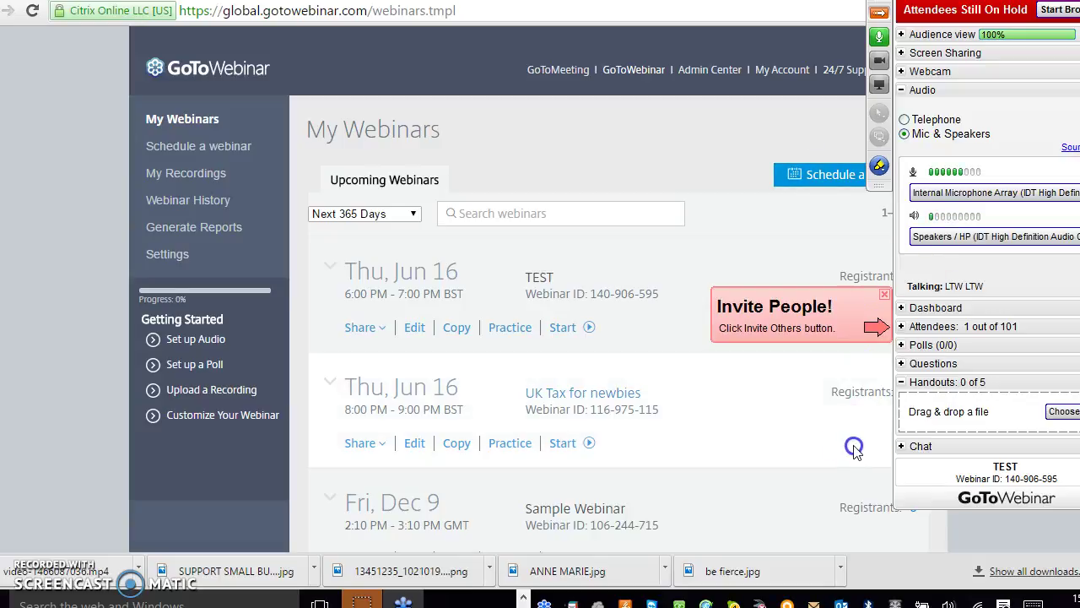
Expand the Attendees pane, then the Webcam section, in the control panel
click(902, 328)
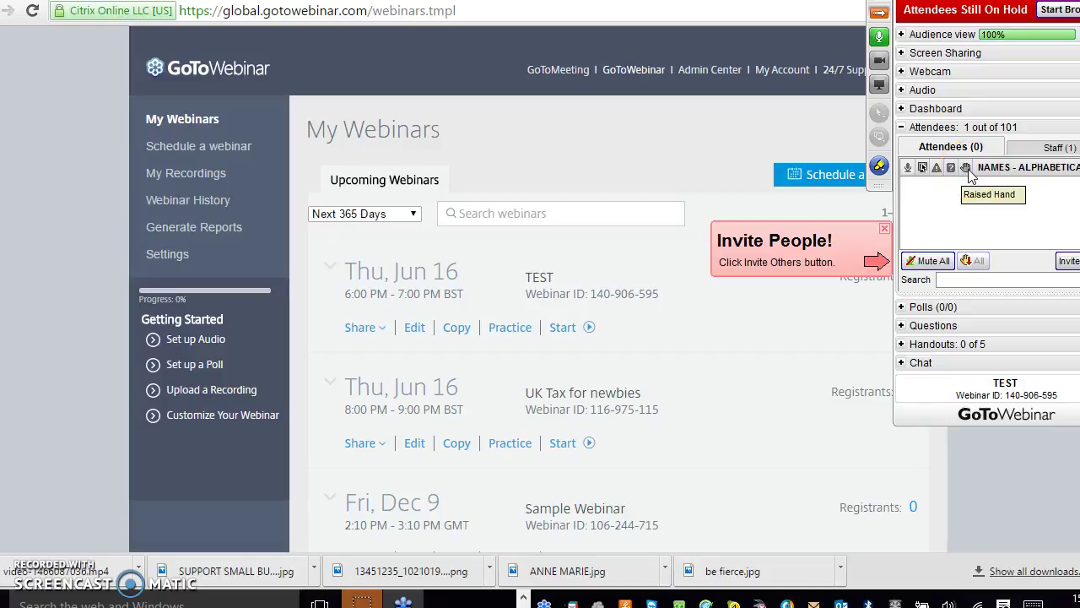
click(879, 196)
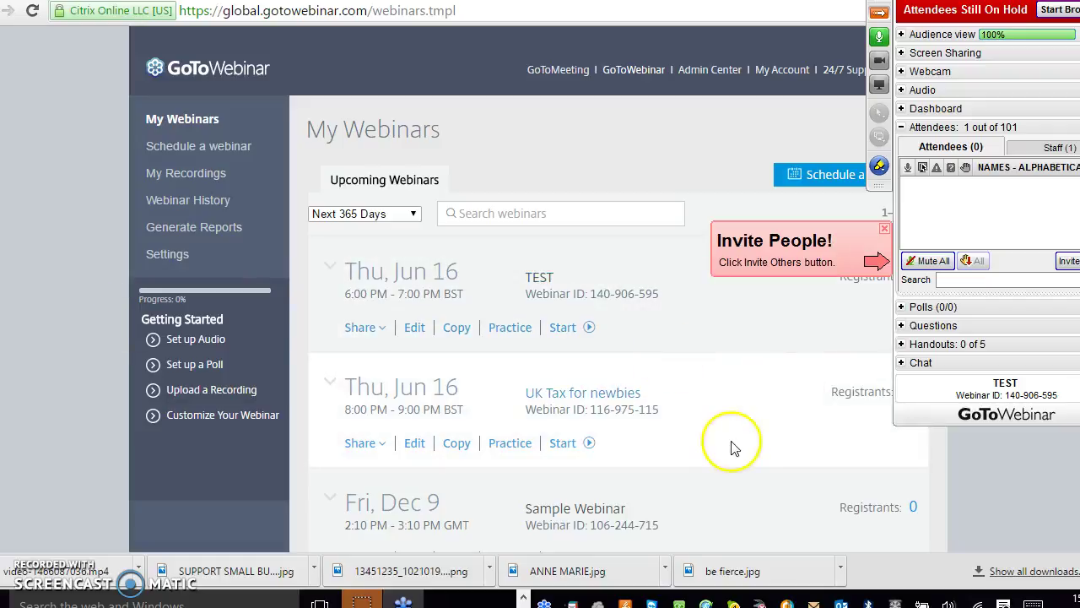
click(956, 210)
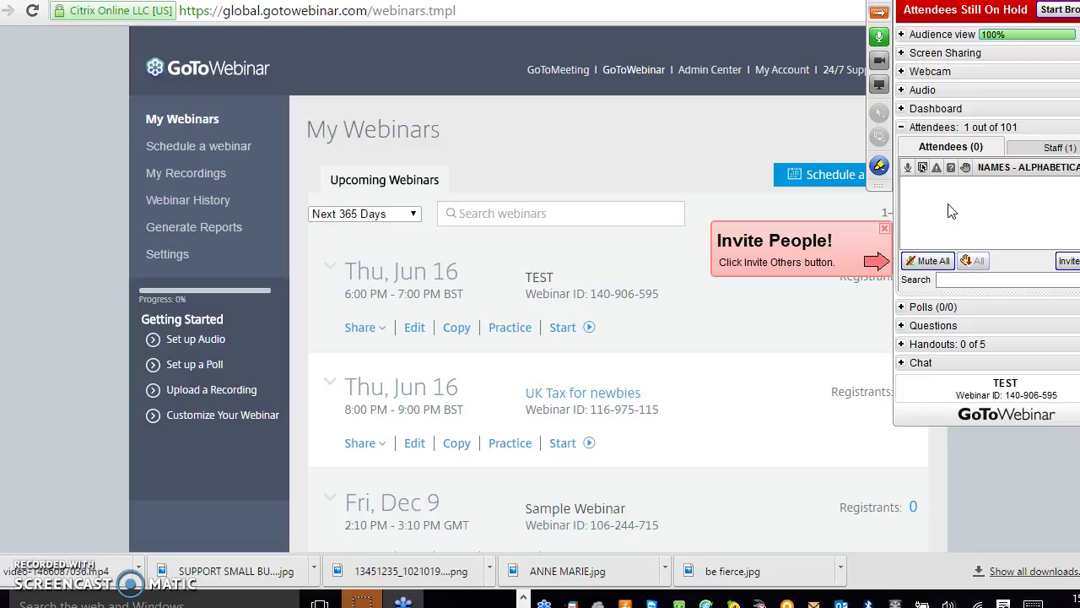
Expand the Webcam and Screen Sharing sections and try sharing the webcam
click(902, 73)
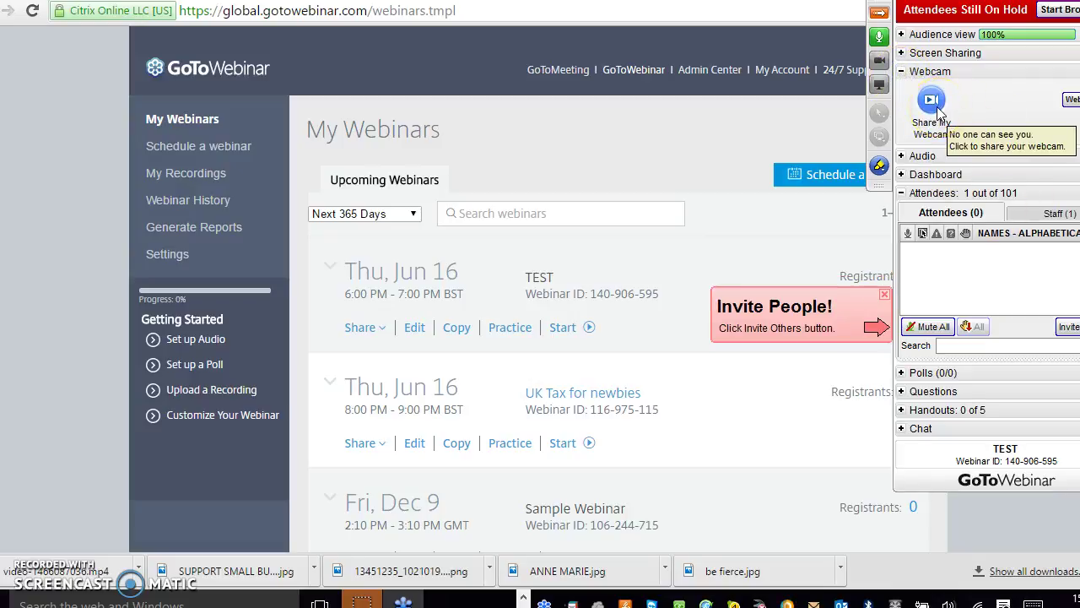
click(901, 52)
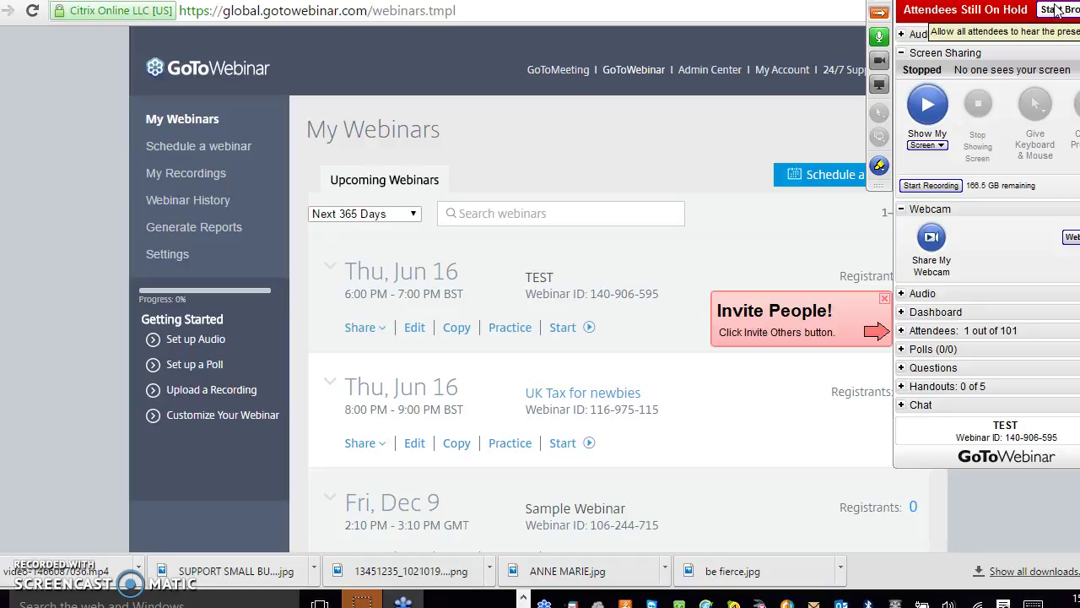
click(932, 263)
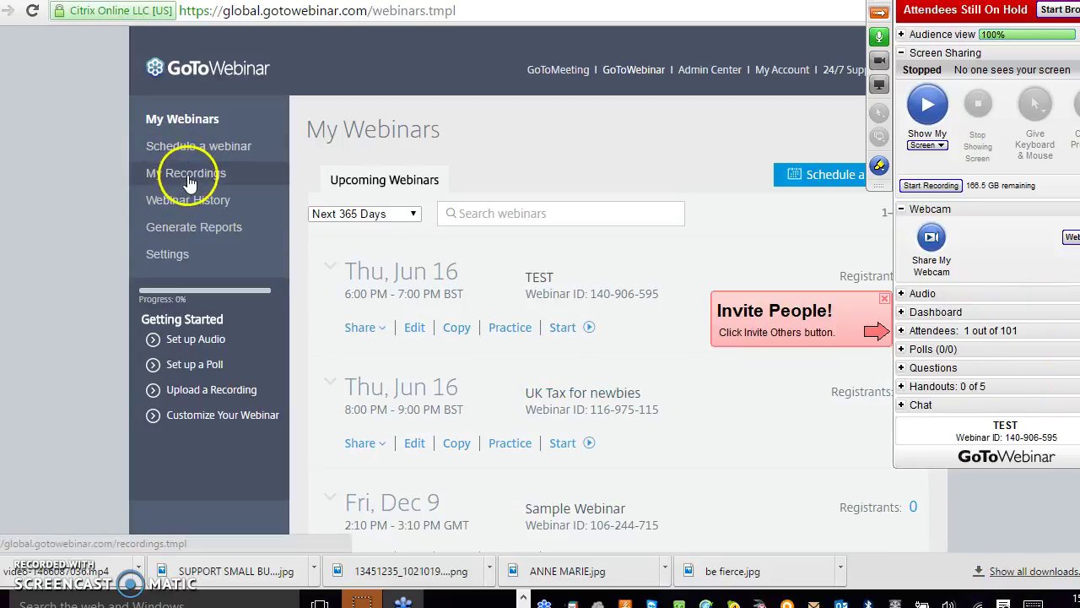
Go to the My Recordings page from the left sidebar and check its empty list
click(187, 175)
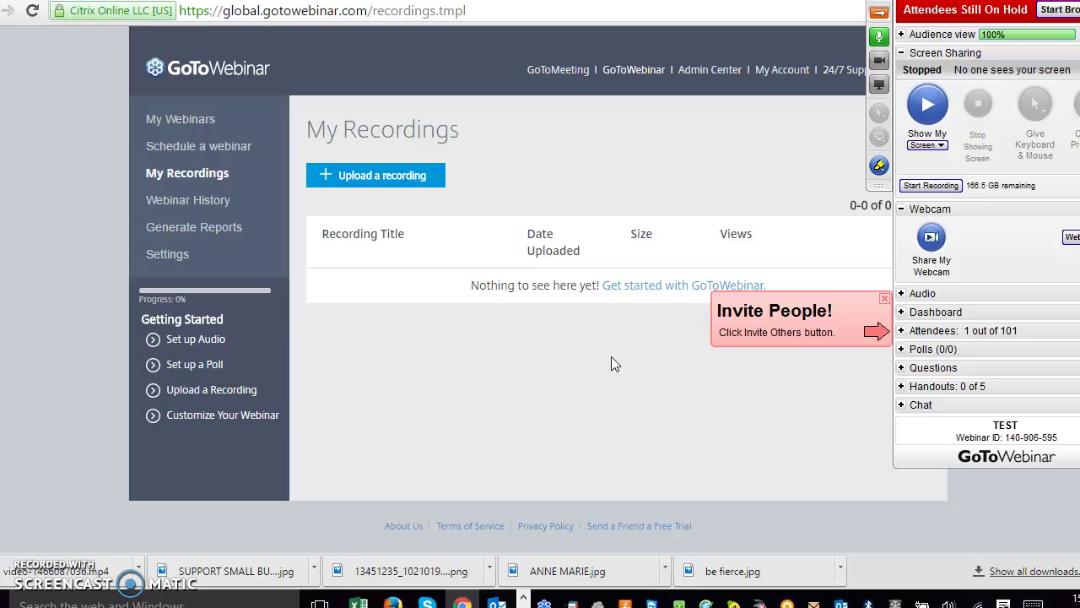
click(611, 367)
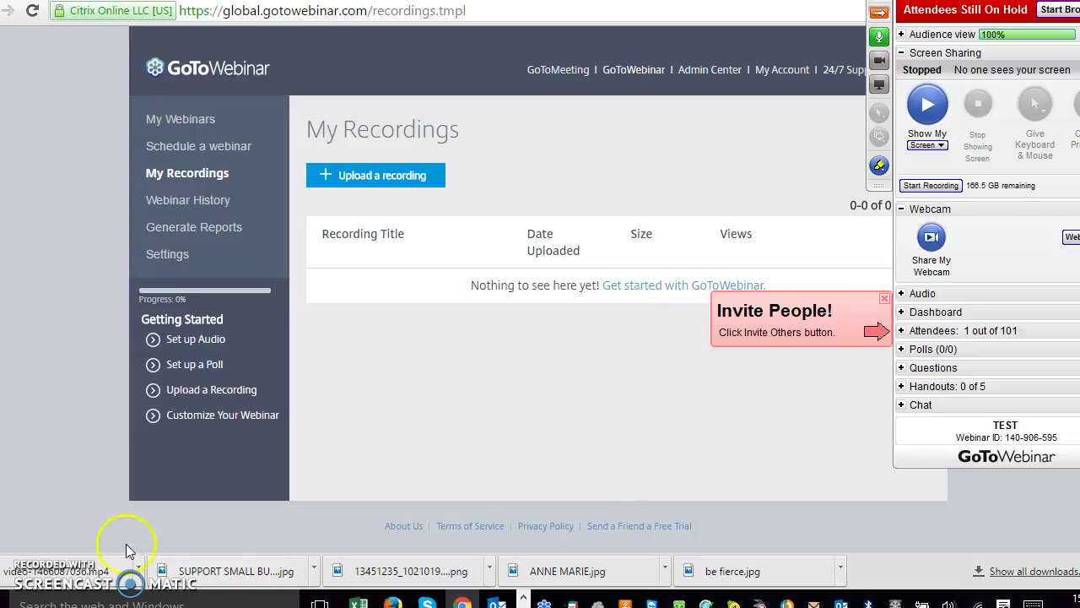